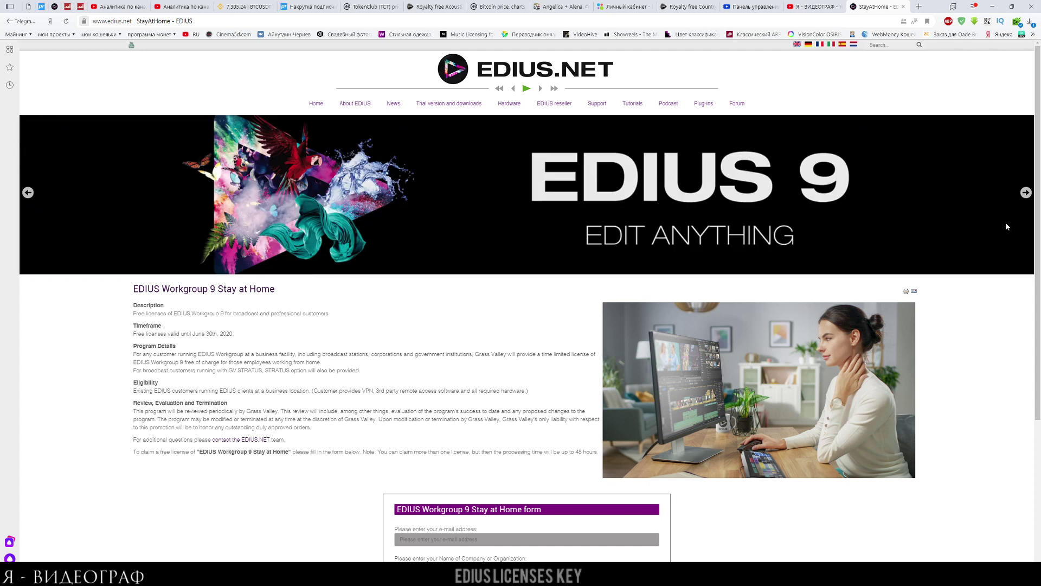
Step: Fill the EDIUS.NET Stay at Home form with the e-mail address and company '1', then apply
scroll(1006, 225, down, 3)
scroll(1007, 223, up, 1)
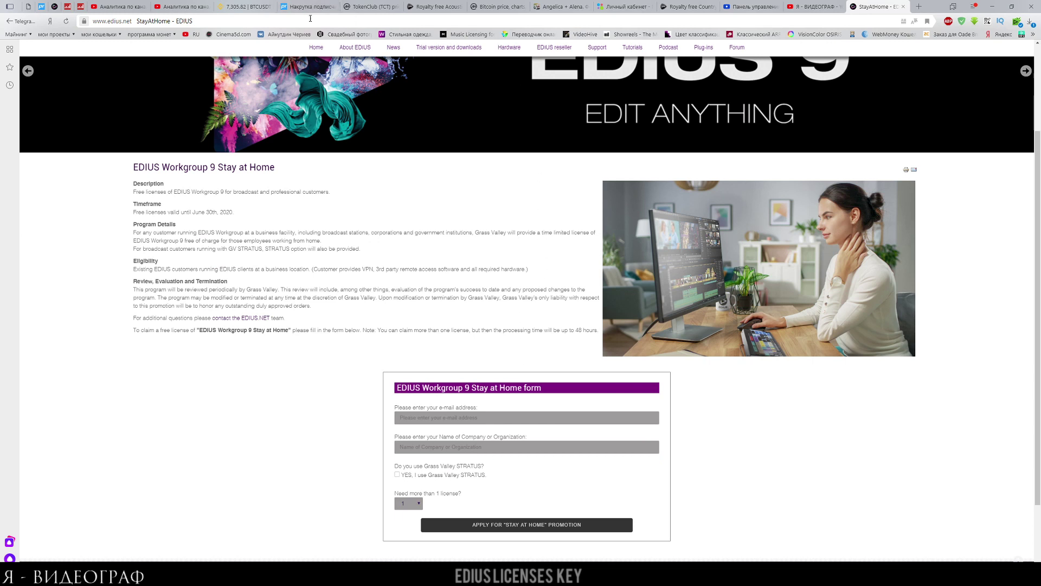
click(227, 24)
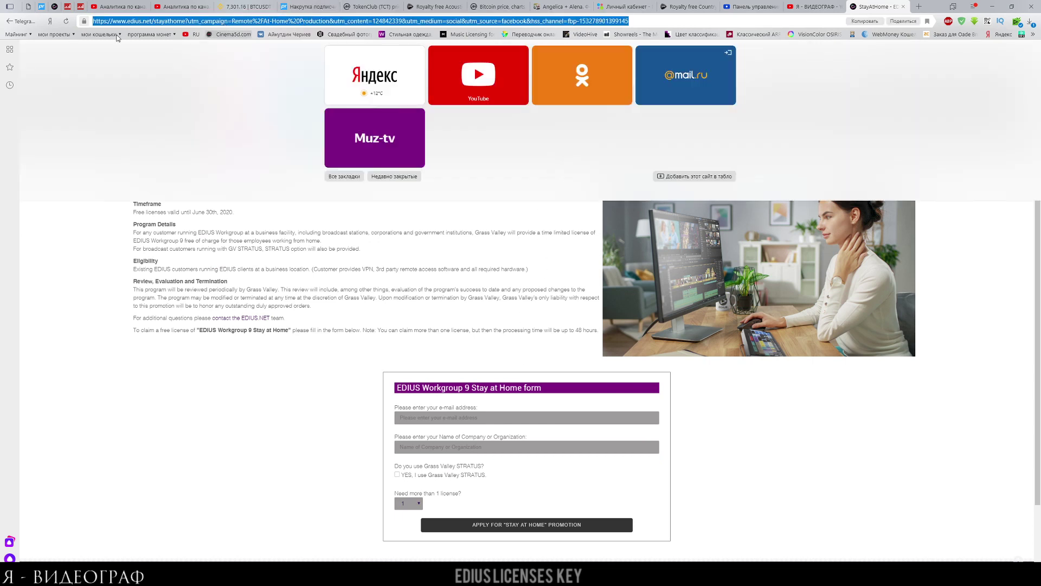
click(296, 430)
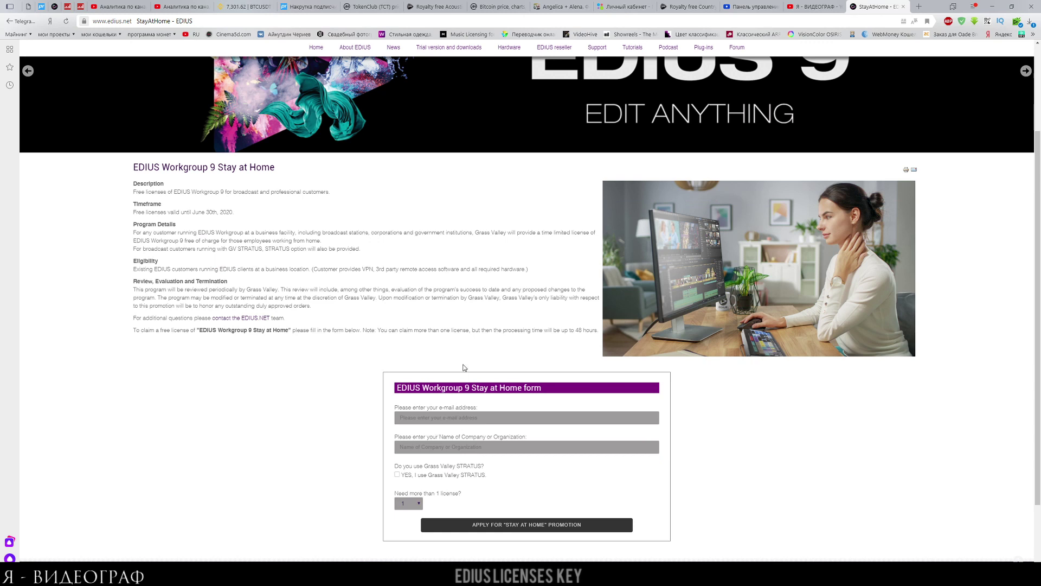
scroll(760, 383, down, 1)
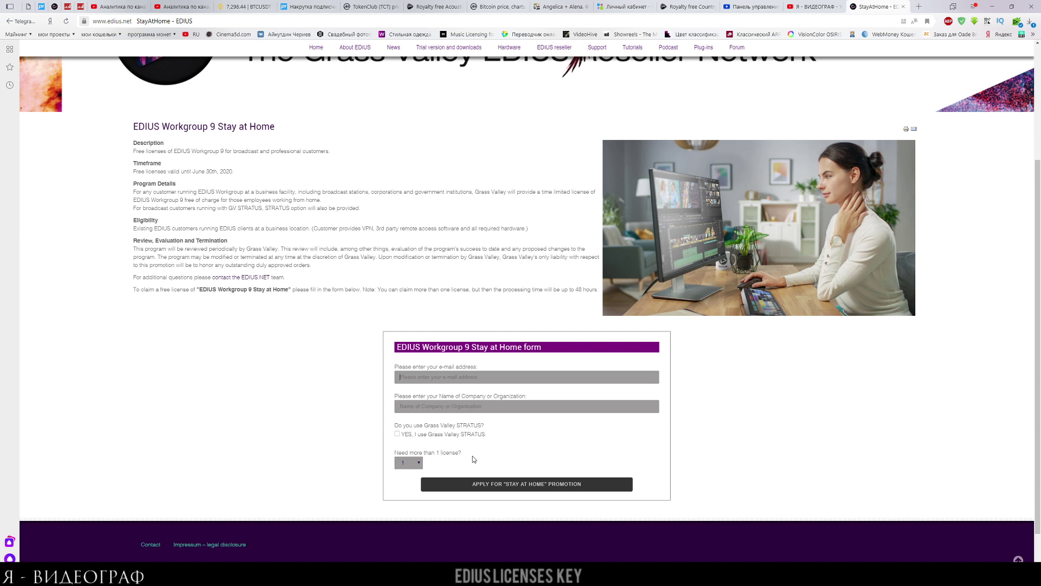
click(424, 379)
key(ctrl+v)
text(1)
click(531, 485)
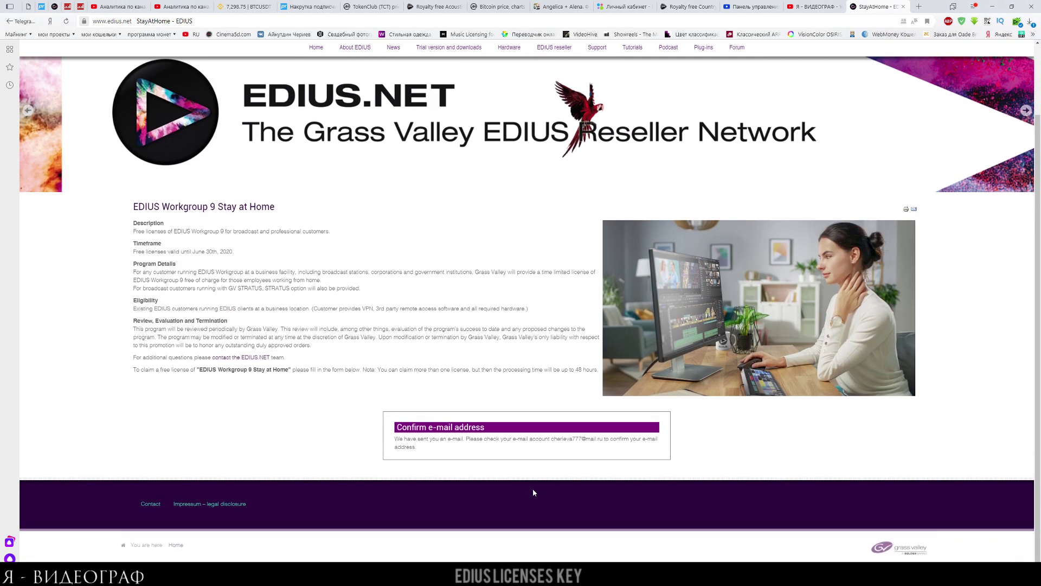
Step: Open the Mail.ru mailbox with the new messages in a new browser tab
click(918, 7)
click(651, 95)
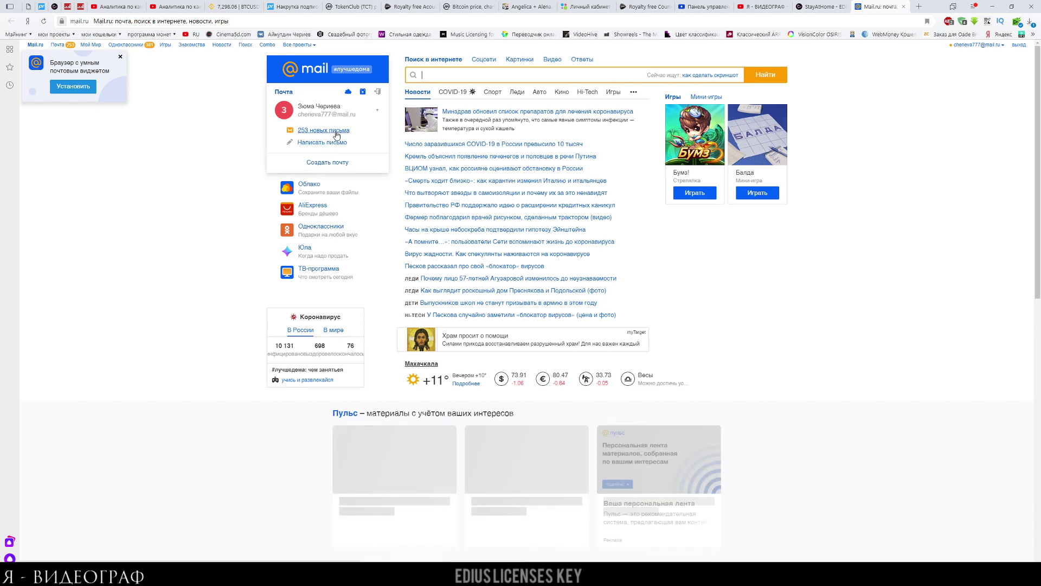
click(337, 131)
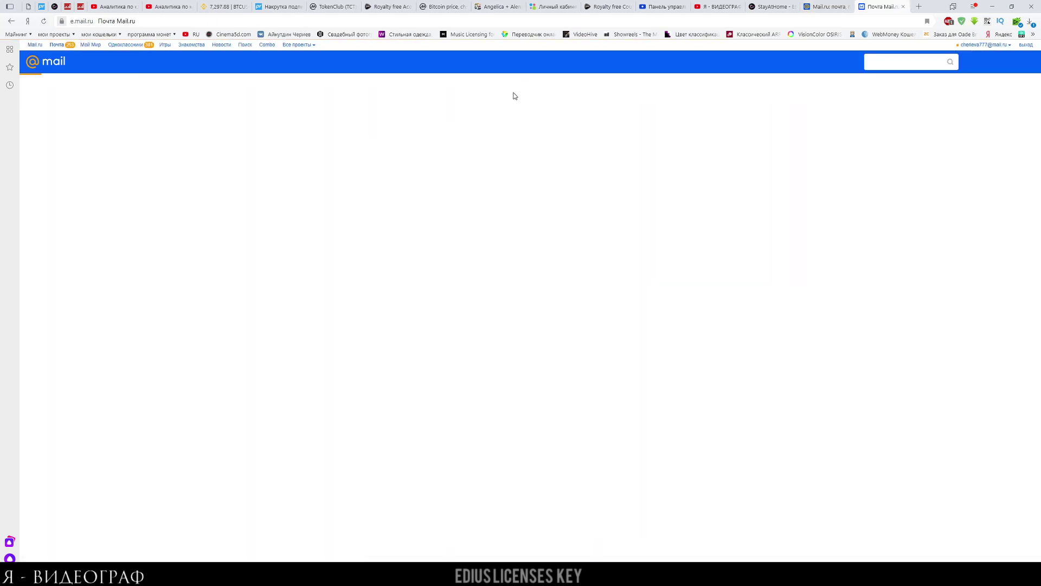
Step: Claim the EDIUS 9 Stay at Home license from the confirmation e-mail, then return to Входящие
click(504, 84)
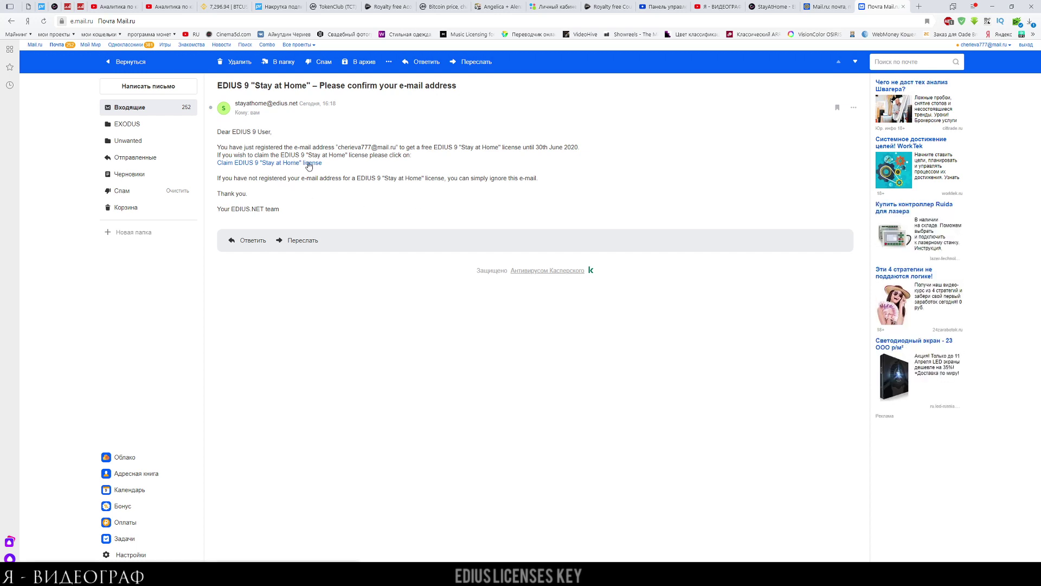
click(307, 162)
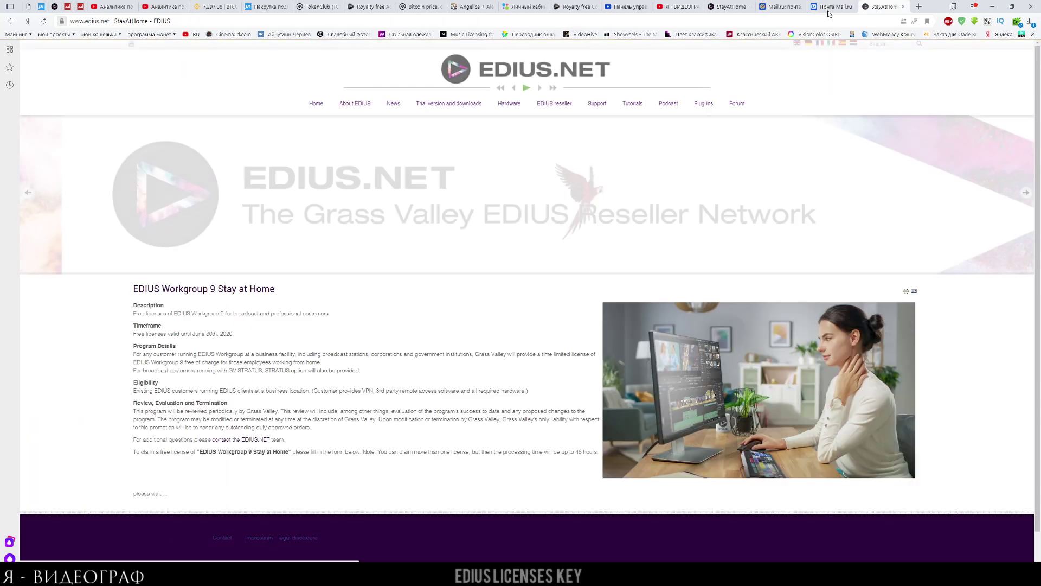
click(823, 11)
click(131, 108)
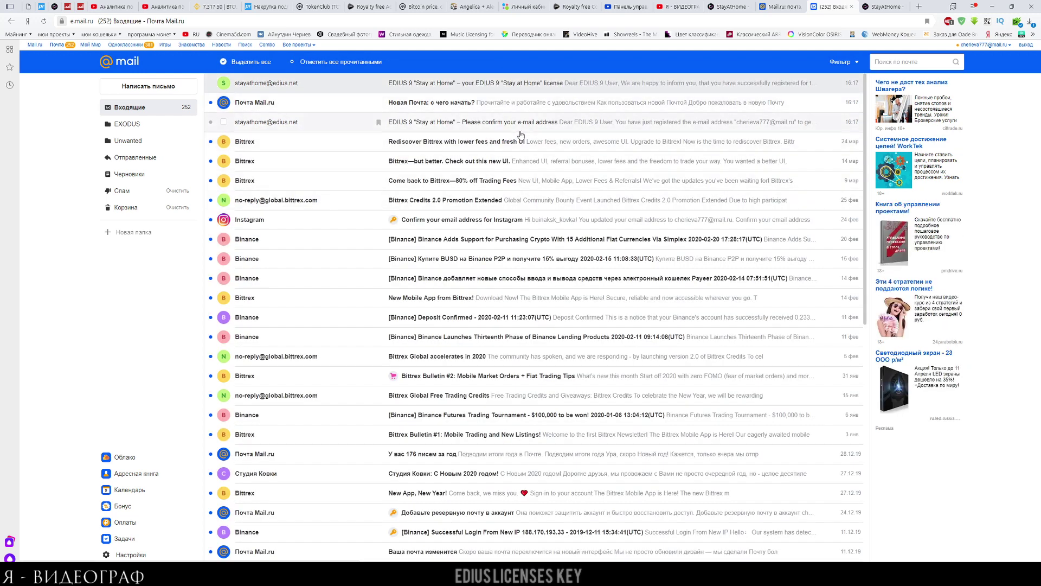
Step: Open the 'your EDIUS 9 Stay at Home license' e-mail from the inbox
click(460, 88)
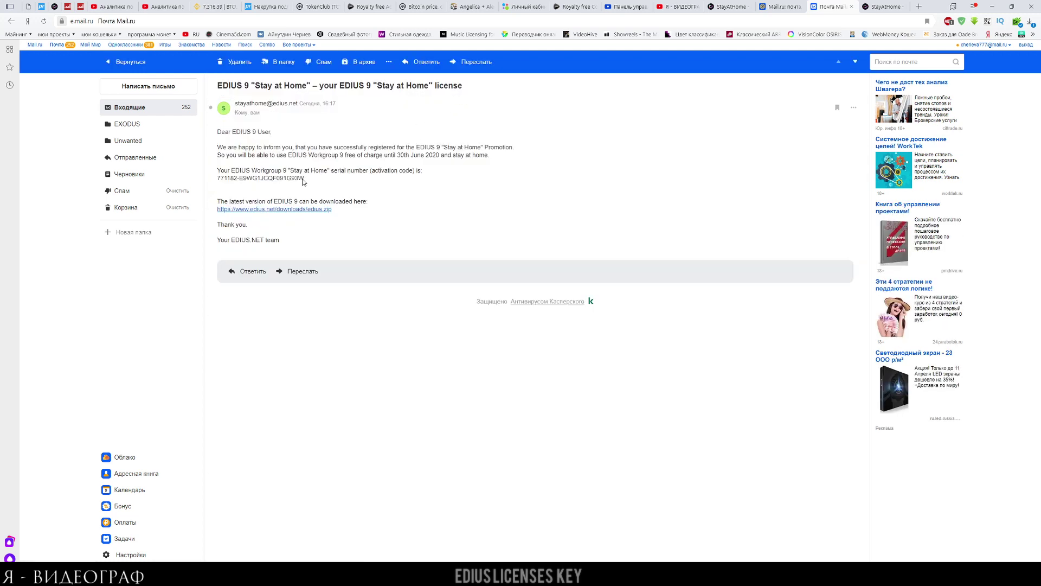
drag(305, 178, 215, 179)
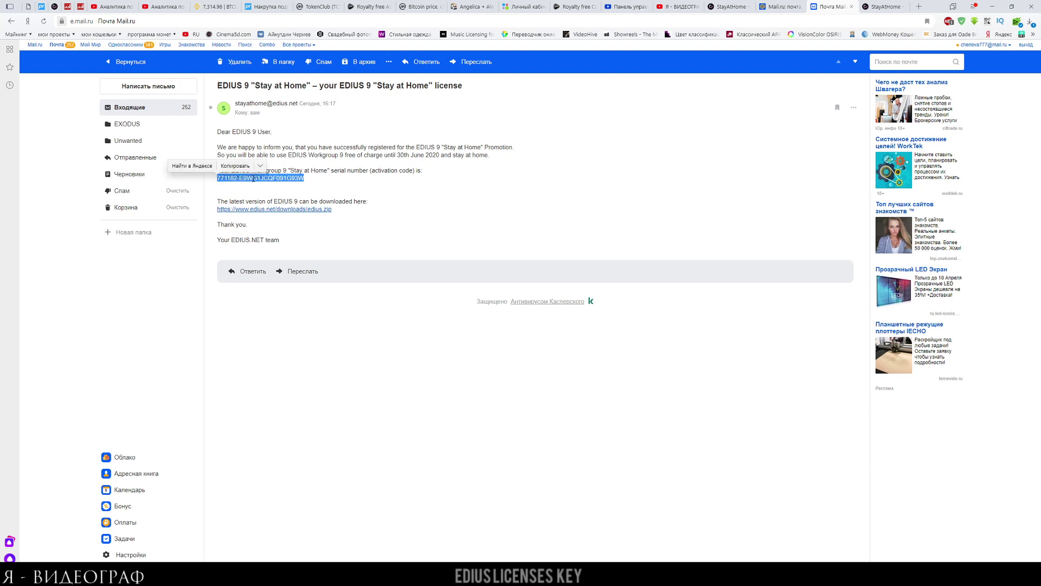
click(372, 188)
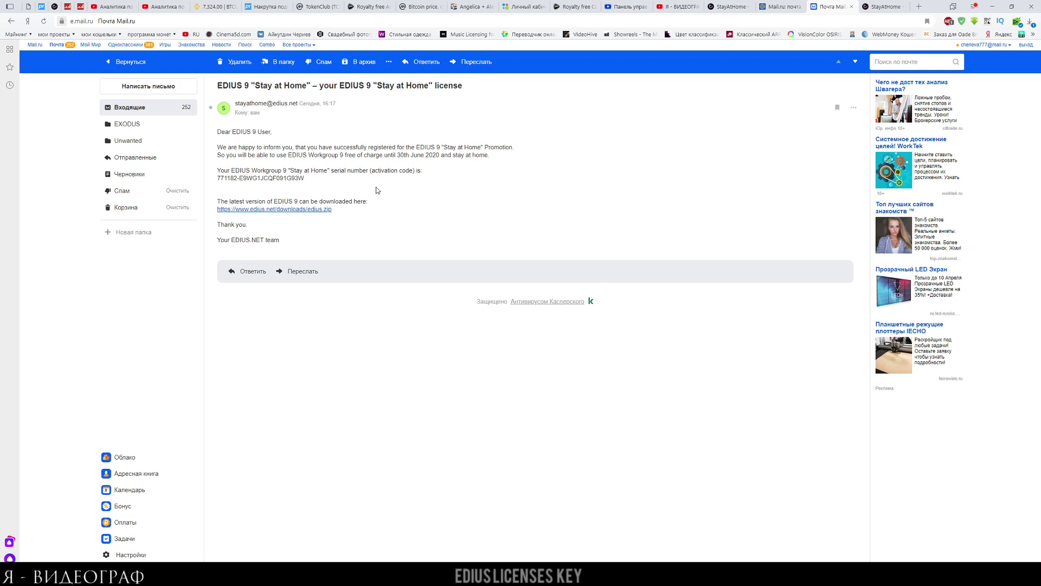
Step: Practice selecting the Workgroup 9 serial number line in the e-mail
double_click(283, 170)
drag(283, 171, 217, 171)
click(354, 188)
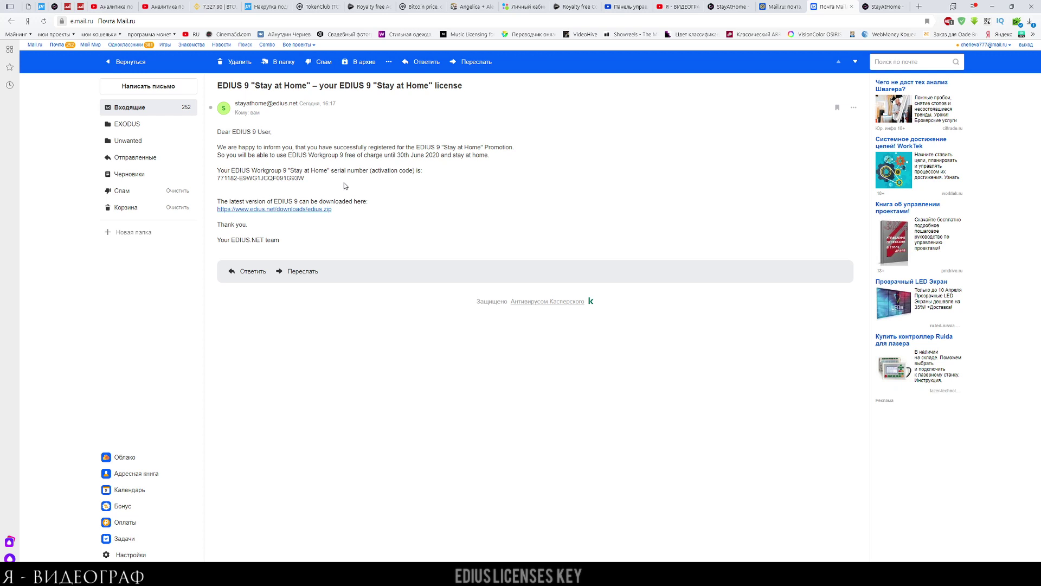
drag(304, 178, 216, 178)
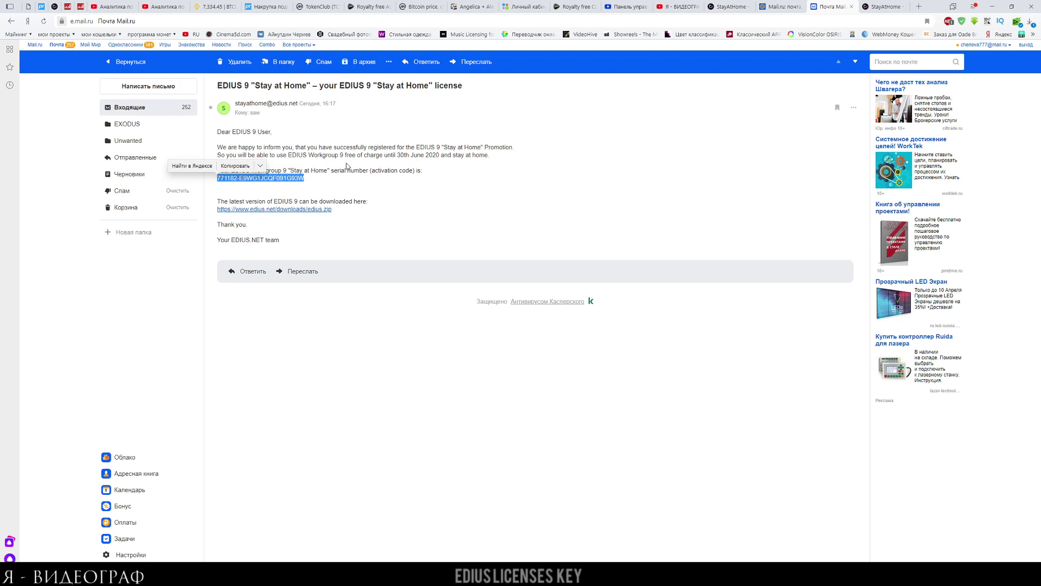
drag(350, 184, 215, 182)
click(320, 180)
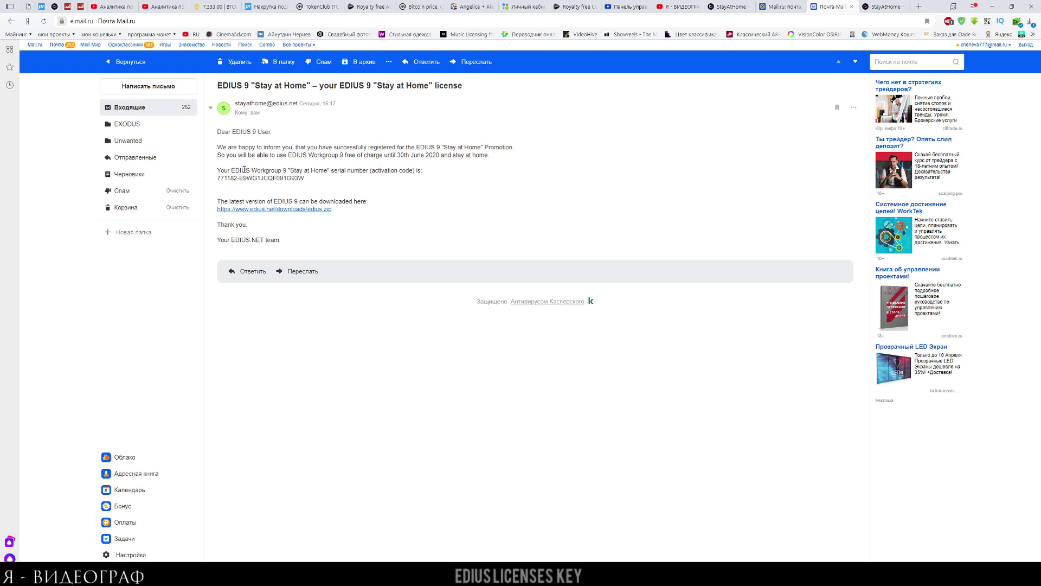
Step: Select the Workgroup 9 serial number and copy it with Копировать
drag(304, 178, 217, 177)
right_click(223, 178)
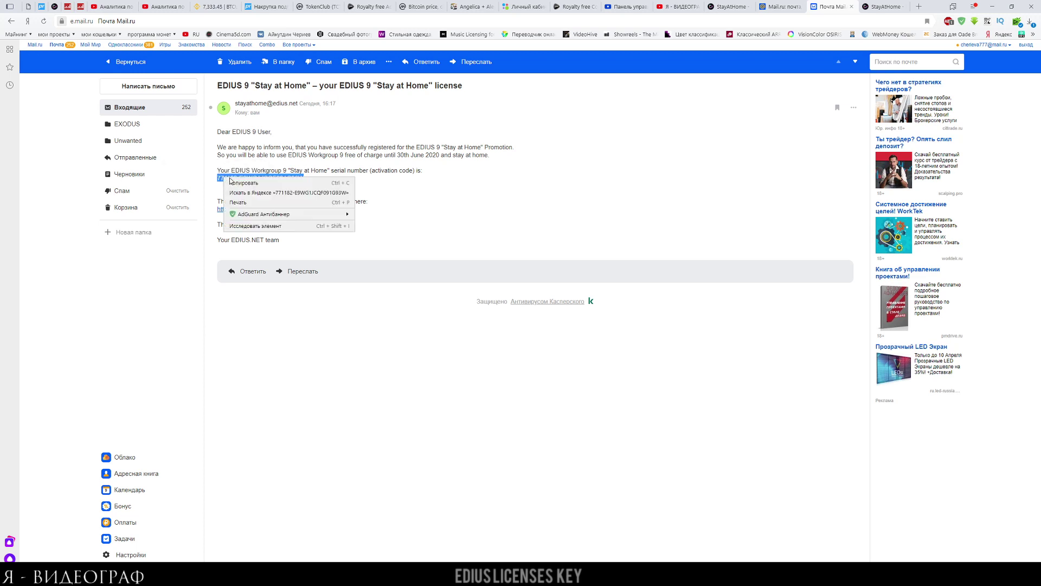
click(244, 183)
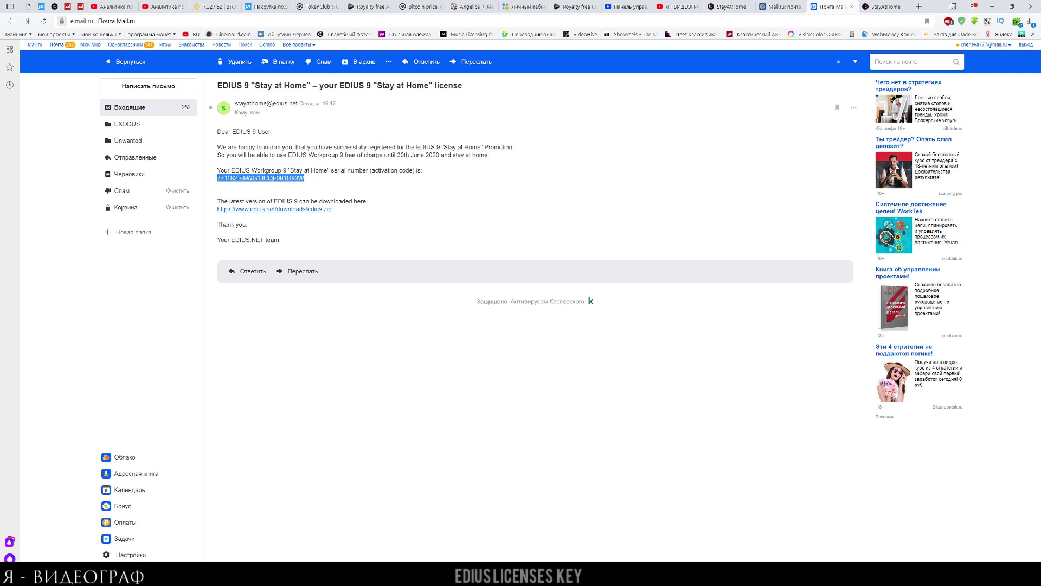
Step: Switch to the TeamViewer session, maximize it, and restore the remote EDIUS 9 window
mouse_move(200, 559)
click(265, 534)
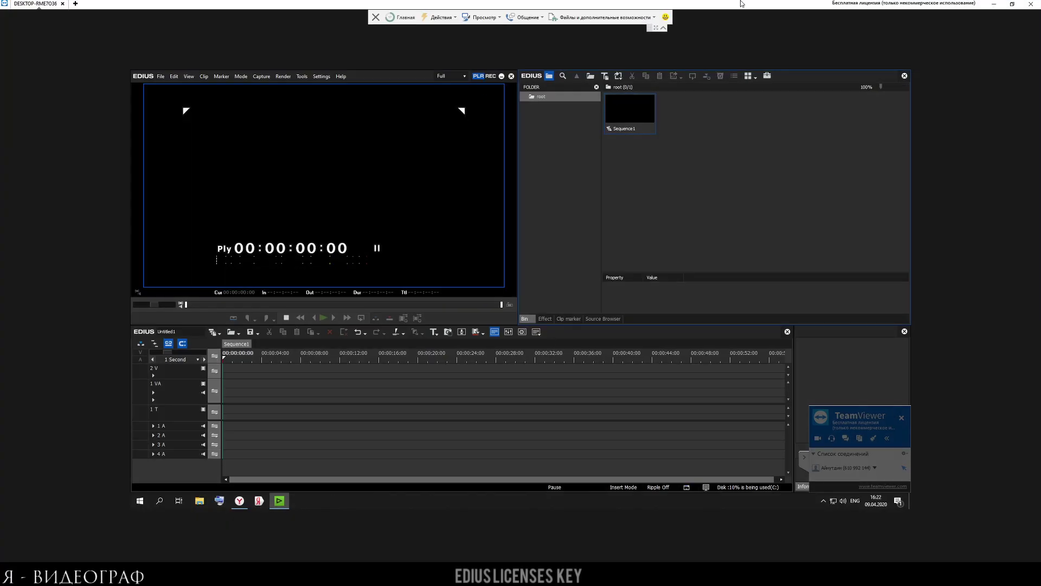
double_click(776, 4)
double_click(320, 66)
click(502, 76)
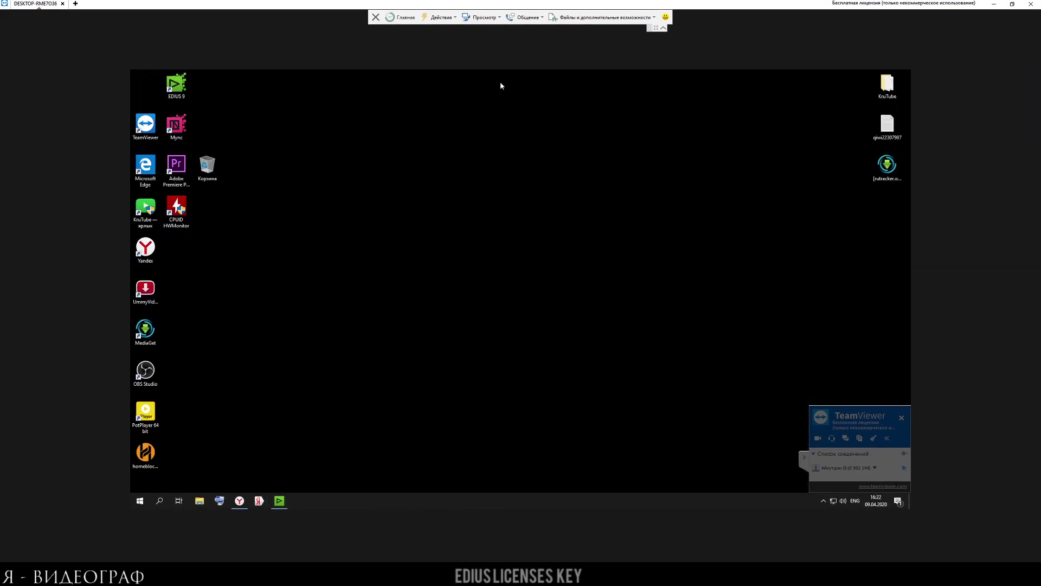
click(182, 77)
click(280, 499)
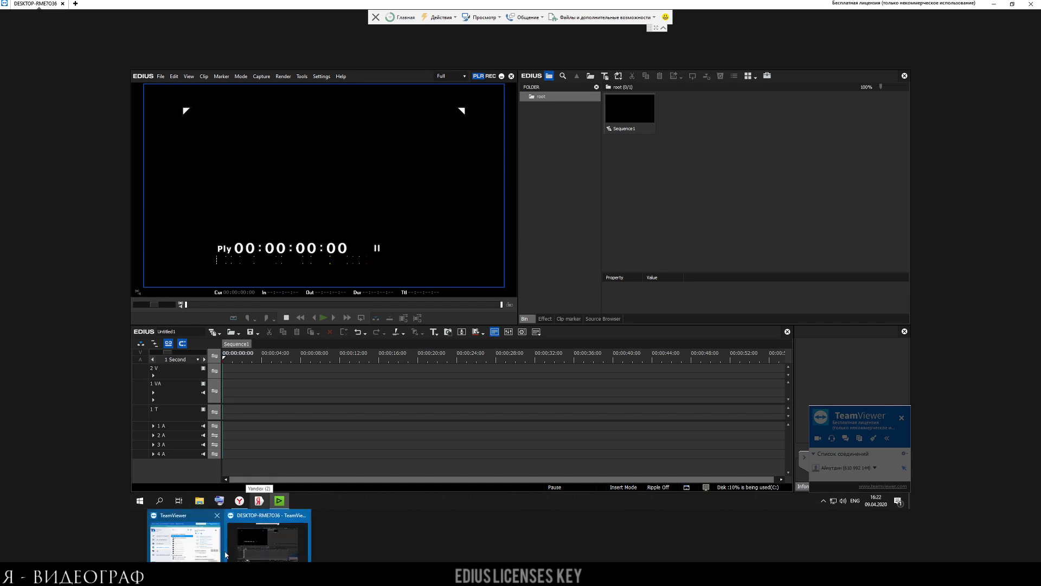
Step: Keep the preview resolution at Full and enlarge the timeline panel
click(463, 78)
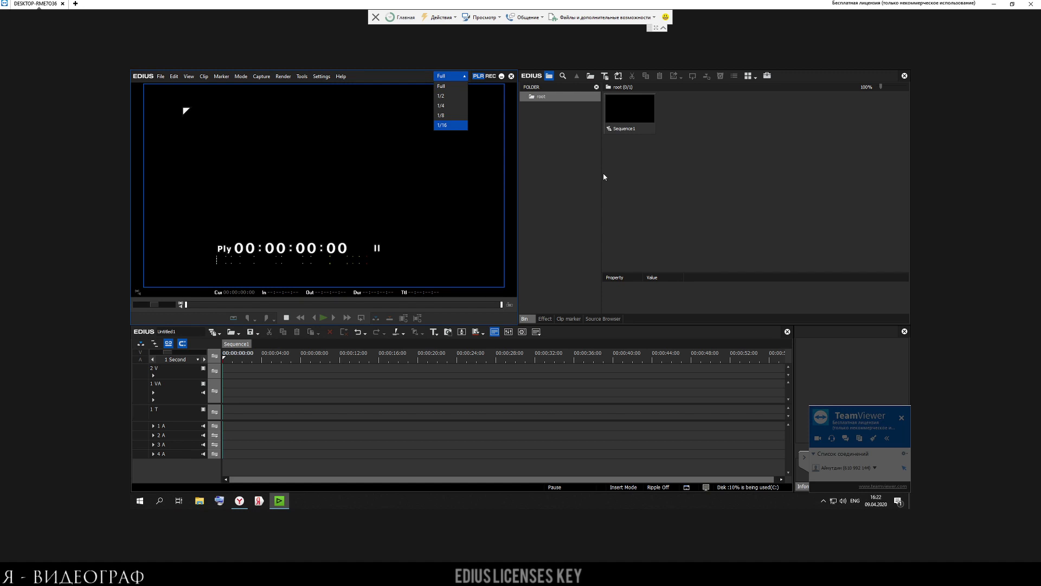
click(447, 86)
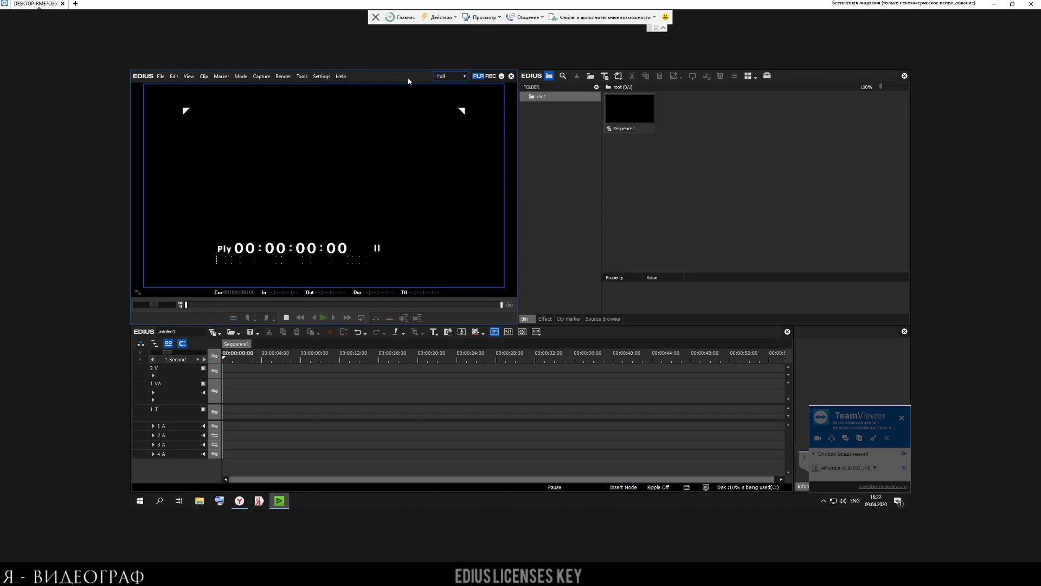
click(459, 79)
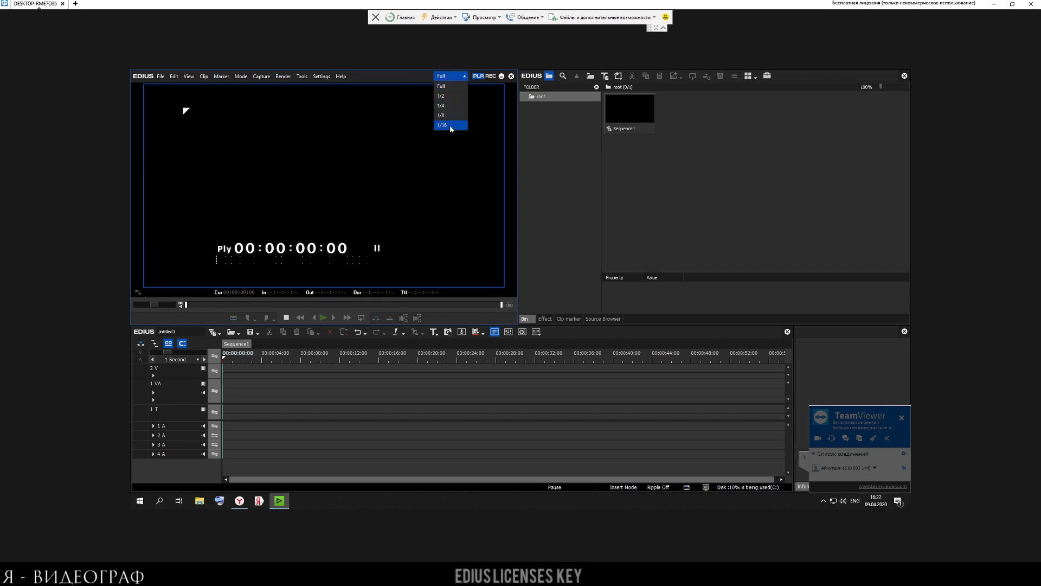
click(431, 89)
click(424, 233)
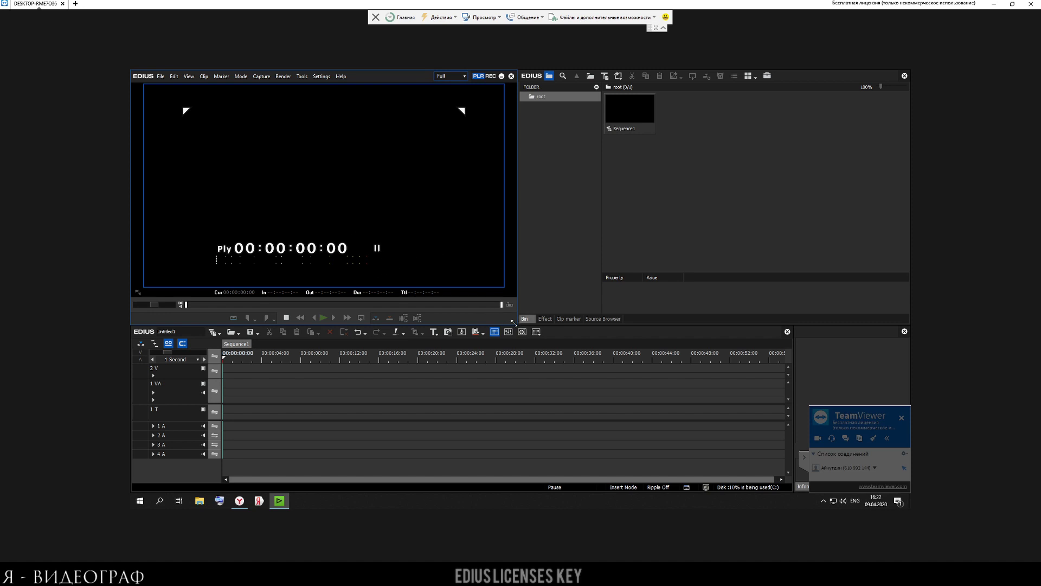
drag(519, 325, 507, 282)
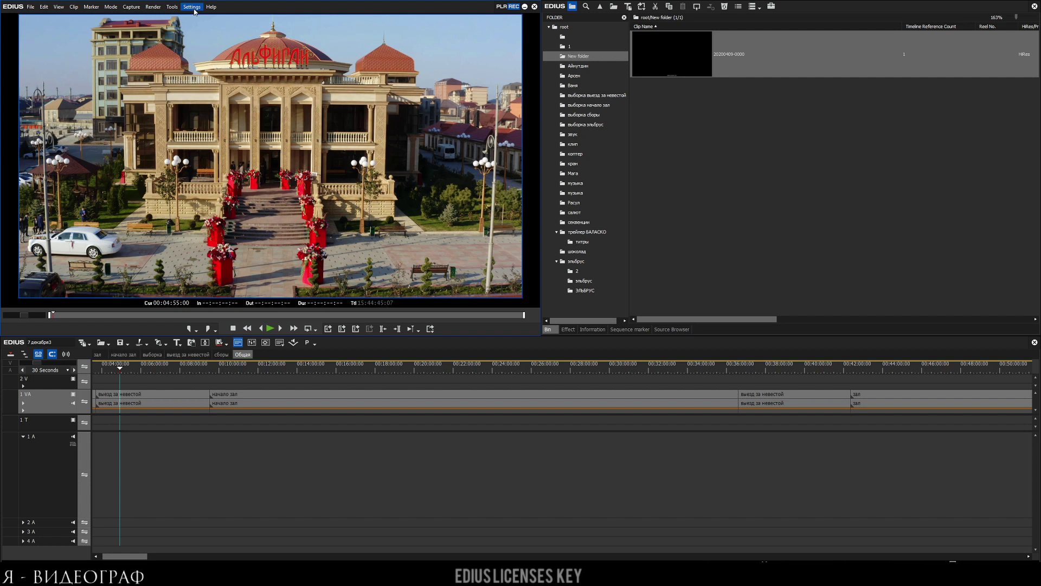
Step: Choose Help > Serial number registration... to bring up the license key prompt
click(211, 7)
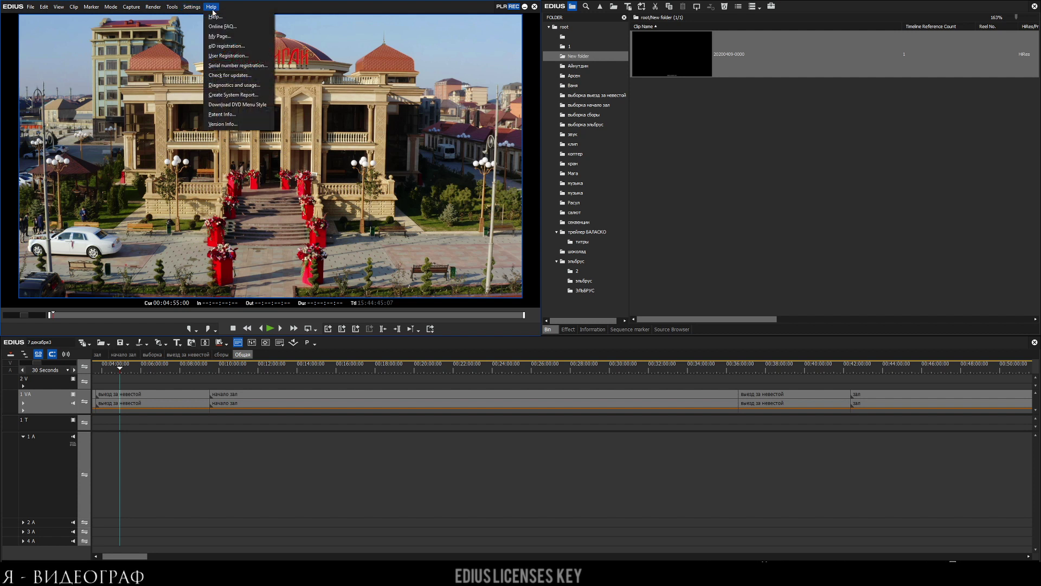
click(252, 67)
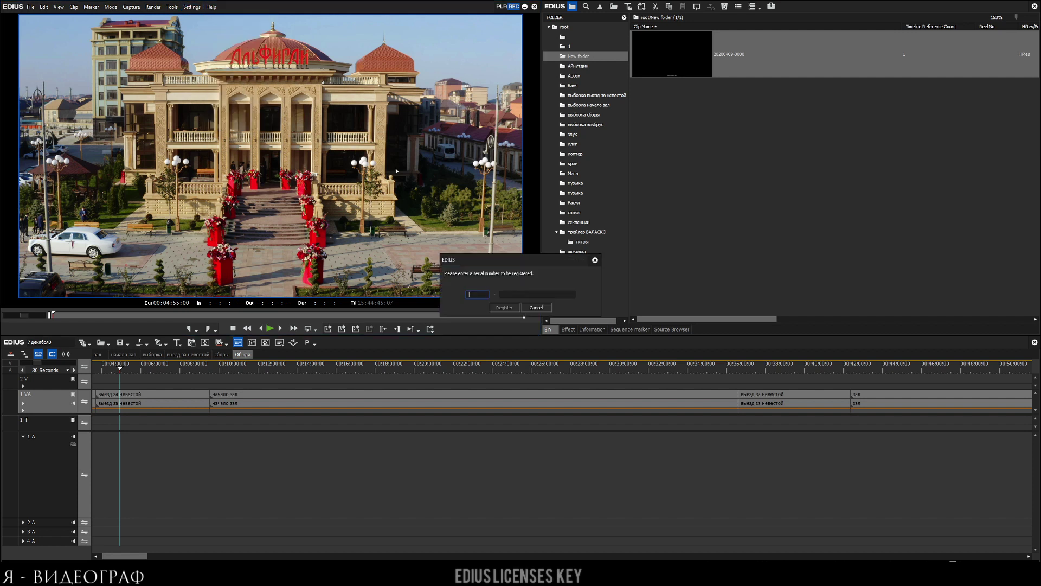